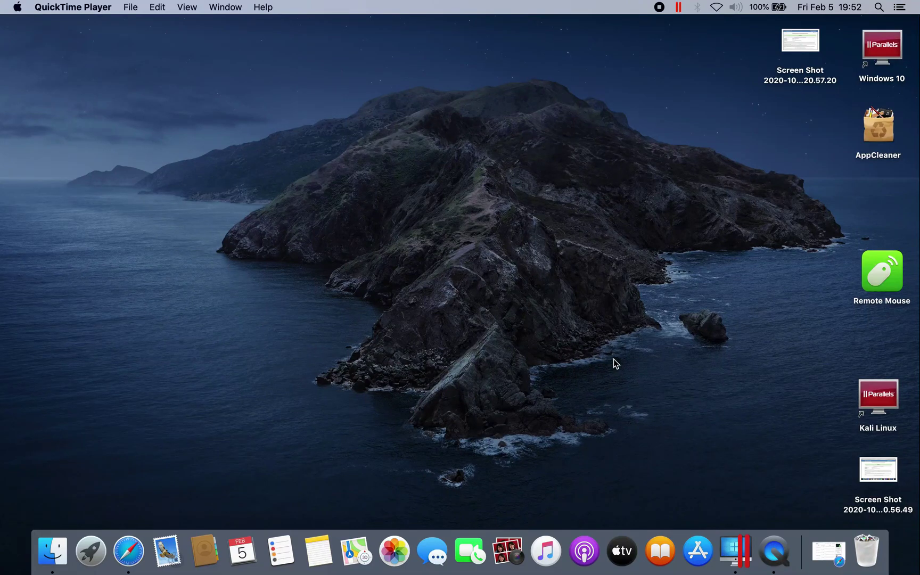
Start a new VM using 'Install Windows or another OS from a DVD or image file'.
left_click(830, 551)
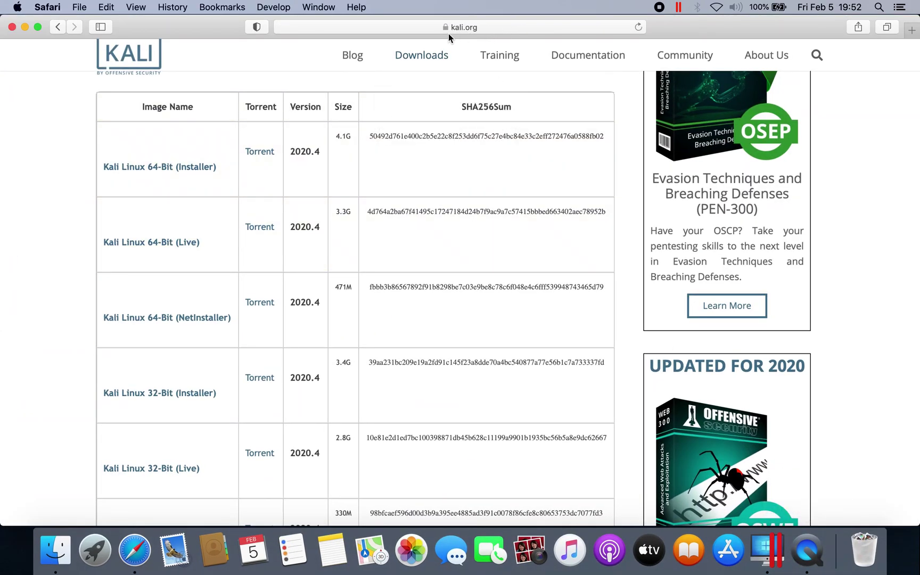
mouse_move(441, 59)
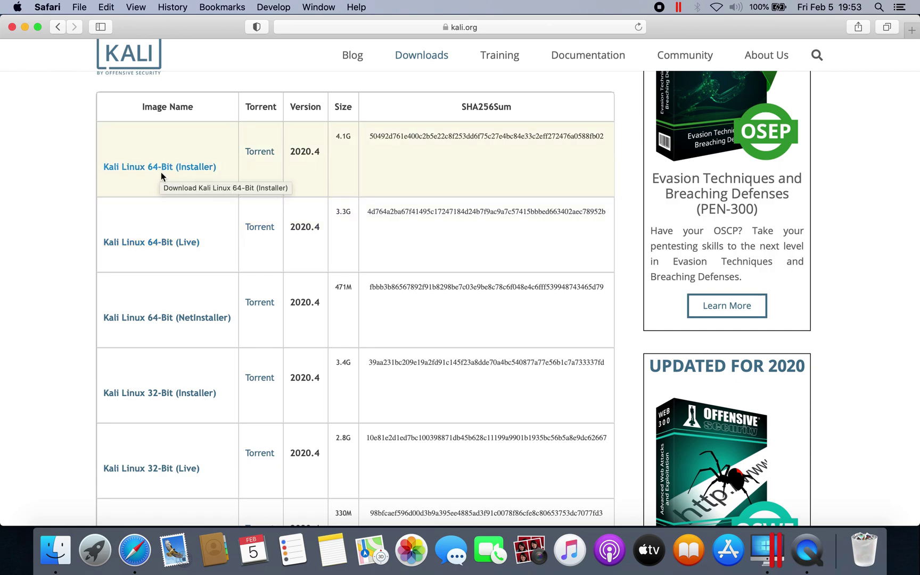
left_click(24, 27)
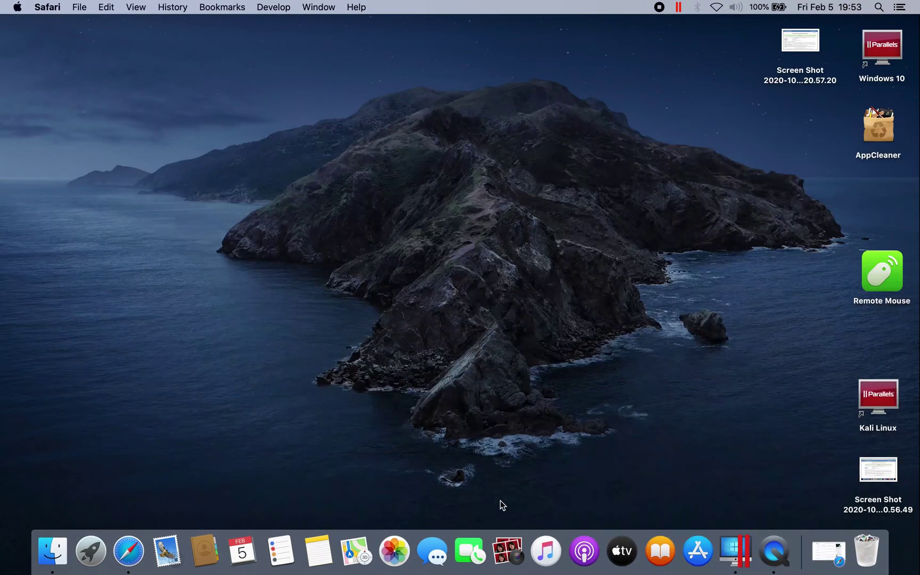
left_click(736, 551)
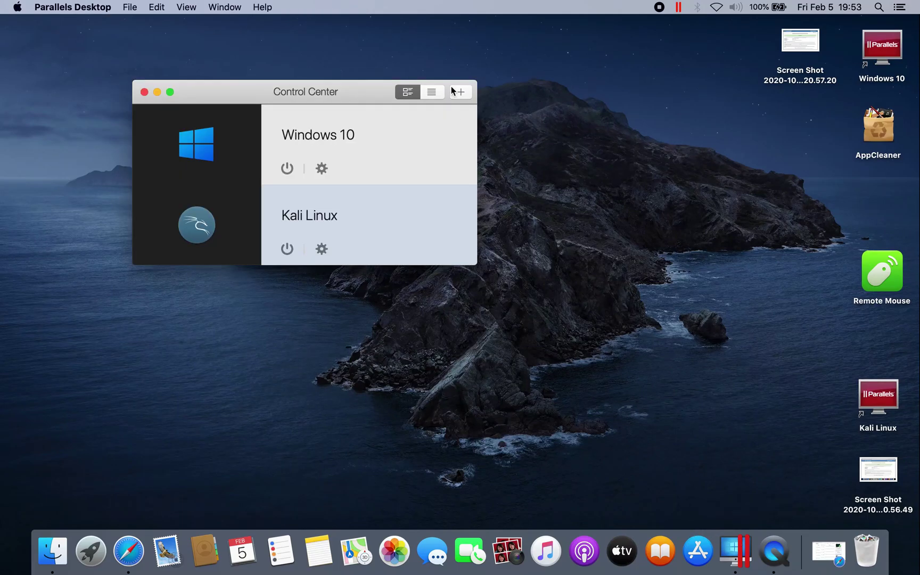
left_click(463, 97)
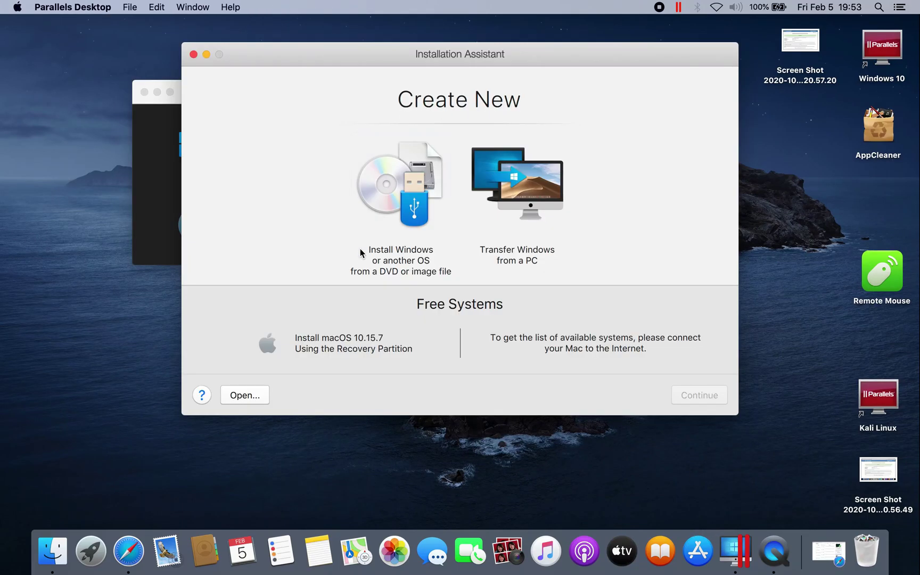
left_click(398, 224)
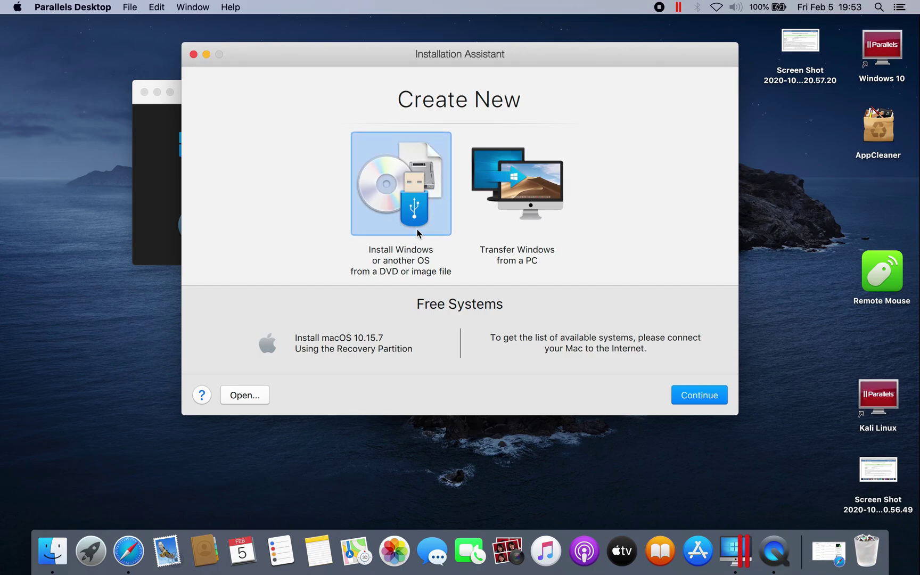
left_click(691, 403)
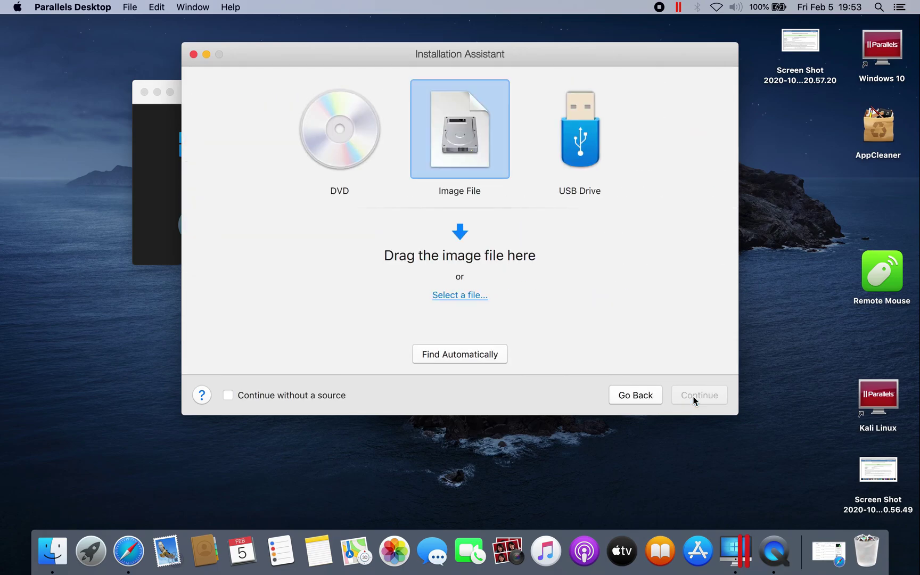
left_click(143, 92)
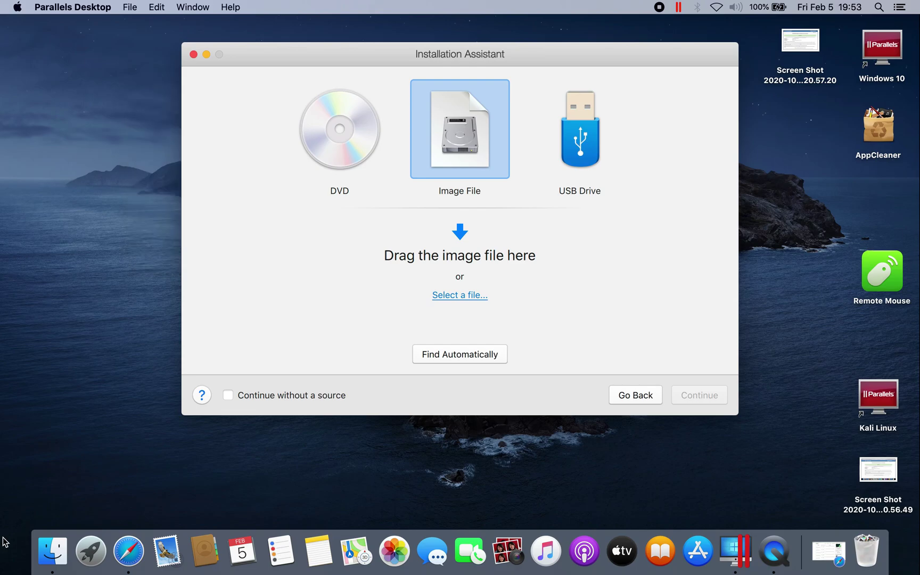
Drag kali-linux-2020.3-installer-amd64.iso from Downloads onto the assistant's image drop area.
left_click(52, 551)
left_click(261, 221)
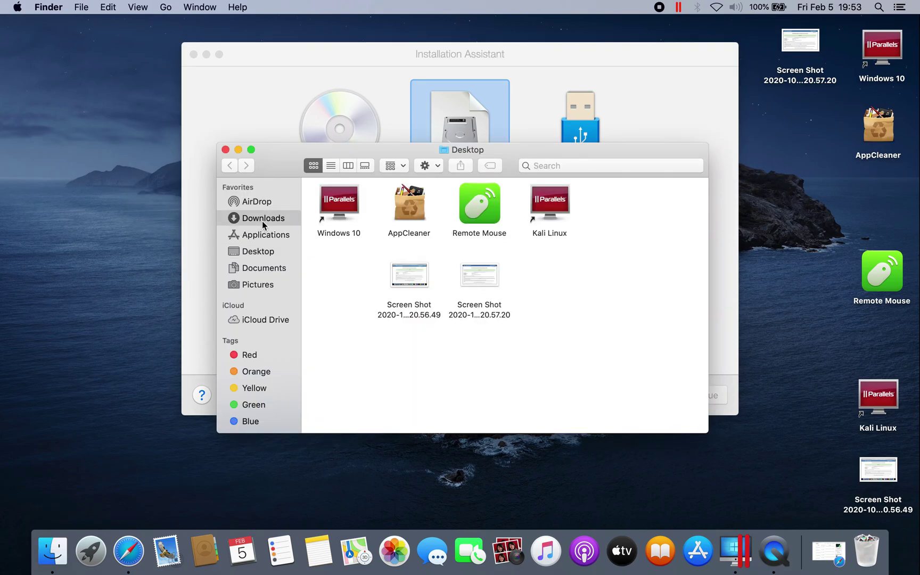
double_click(344, 210)
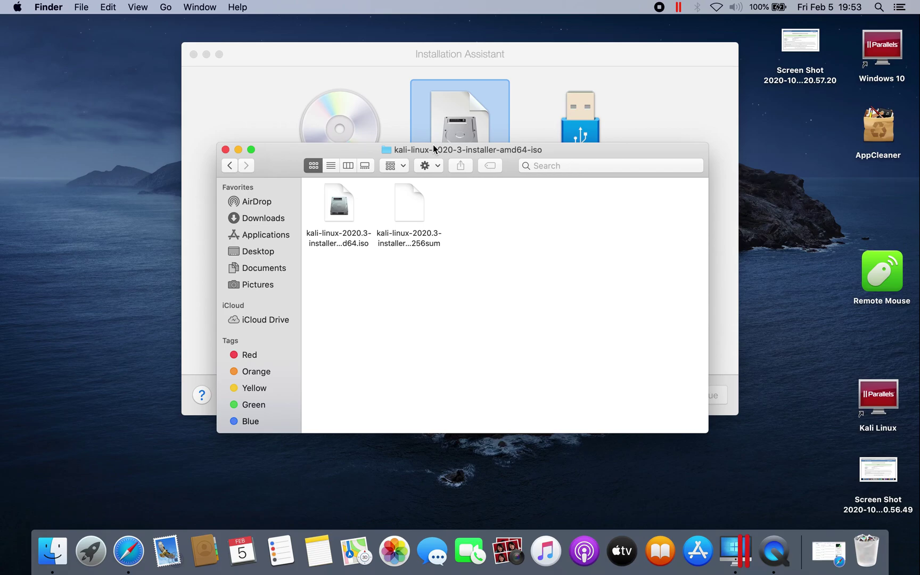
left_click_drag(434, 149, 815, 160)
left_click(720, 216)
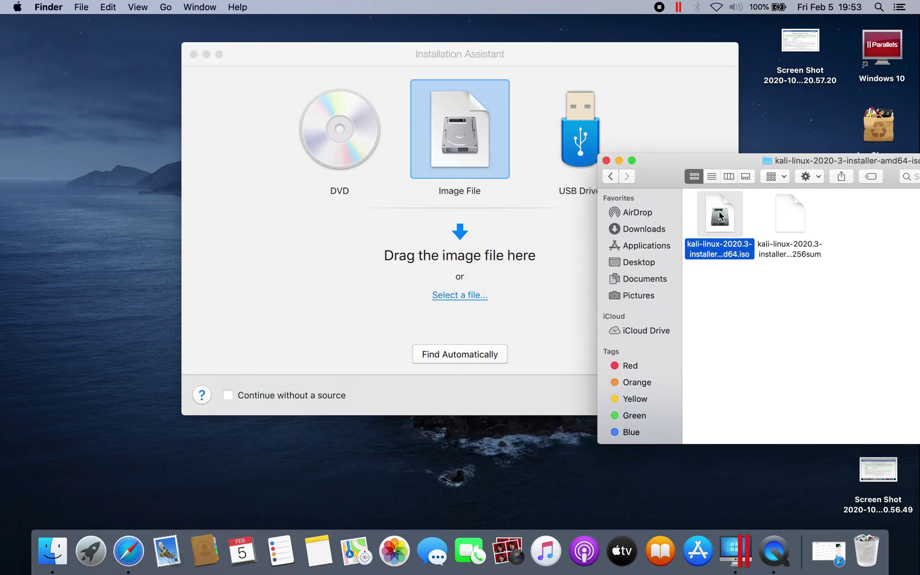
left_click_drag(731, 218, 441, 260)
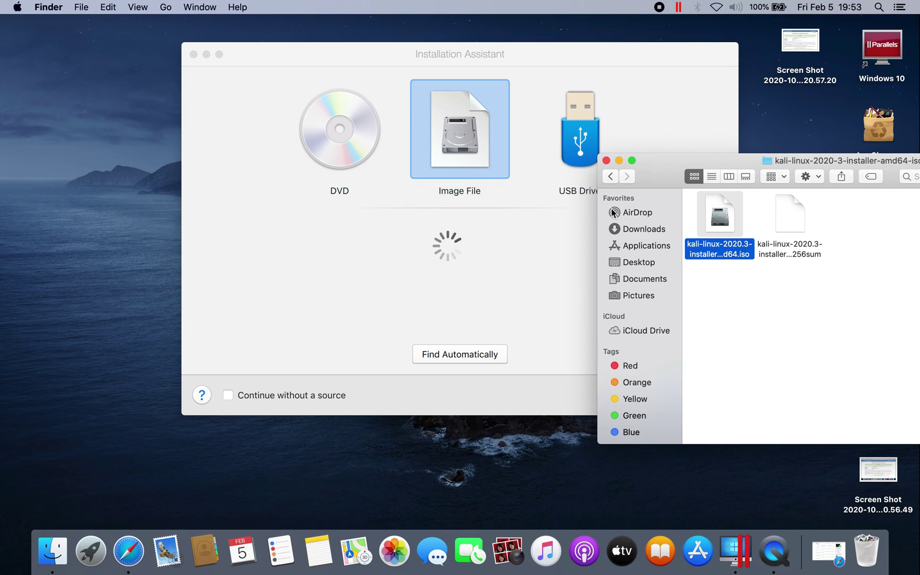
left_click(607, 161)
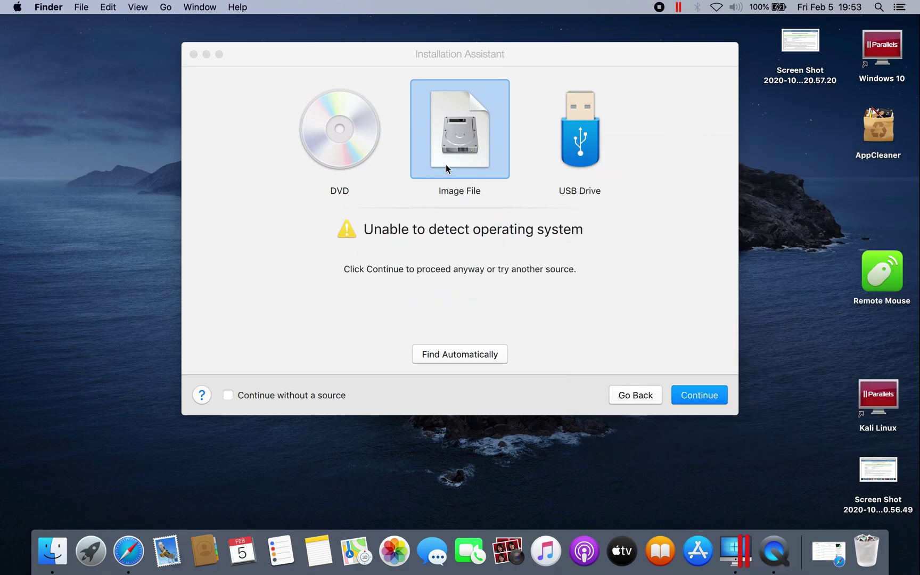
Set the OS to Kali Linux, enable pre-install customizing, and create 'Kali Linux (1)'.
left_click_drag(497, 55, 440, 54)
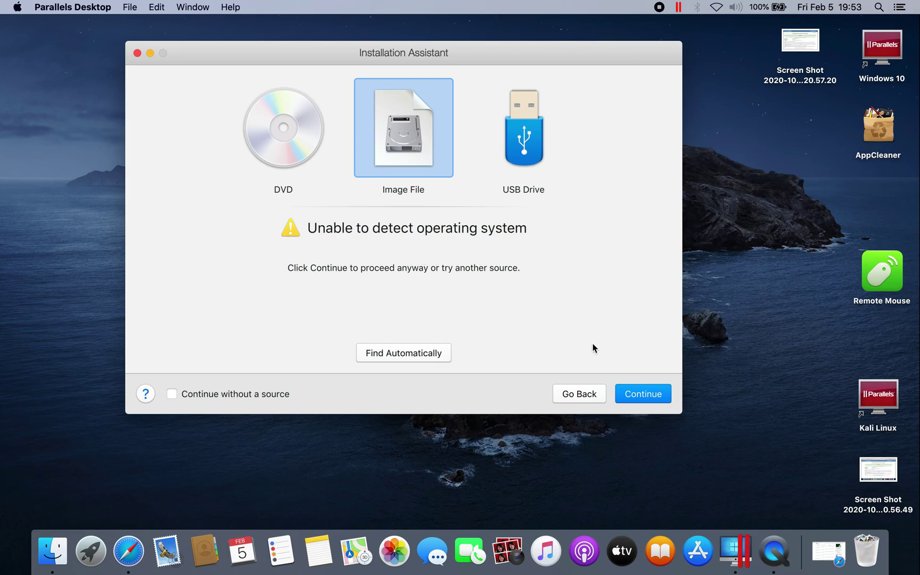
left_click(645, 395)
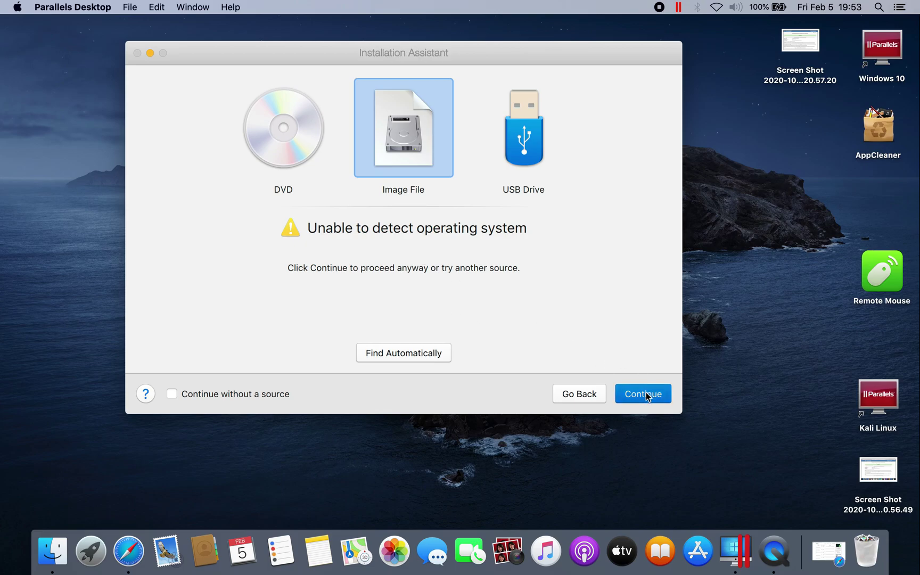
left_click(456, 102)
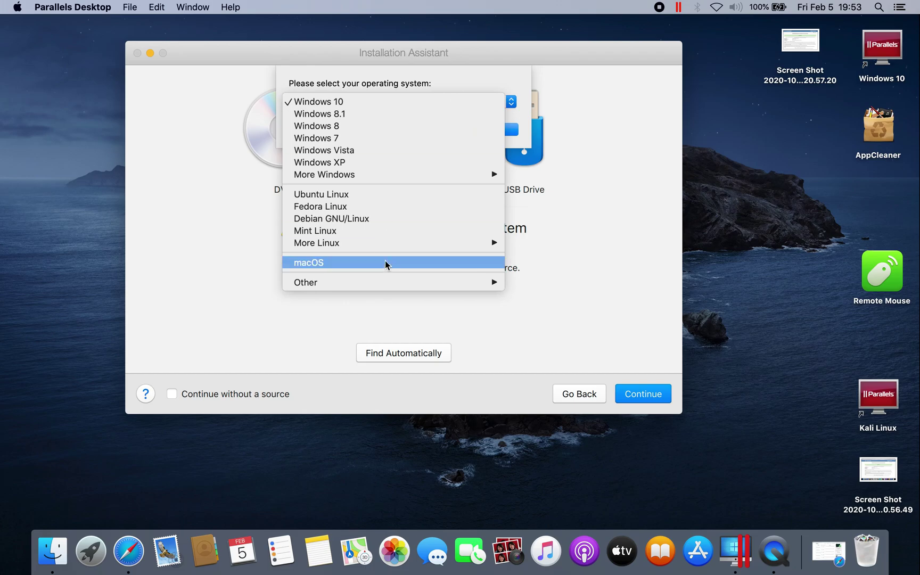
mouse_move(382, 243)
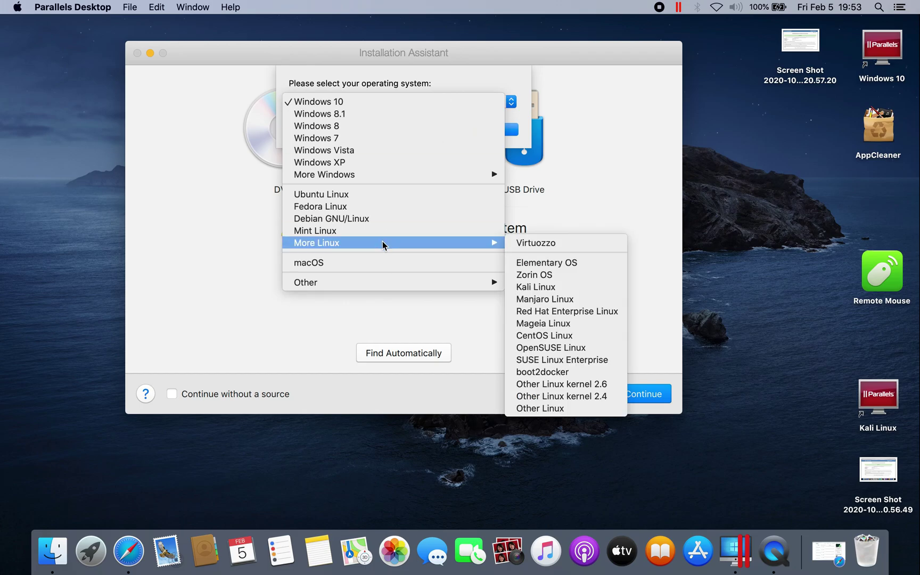
left_click(546, 288)
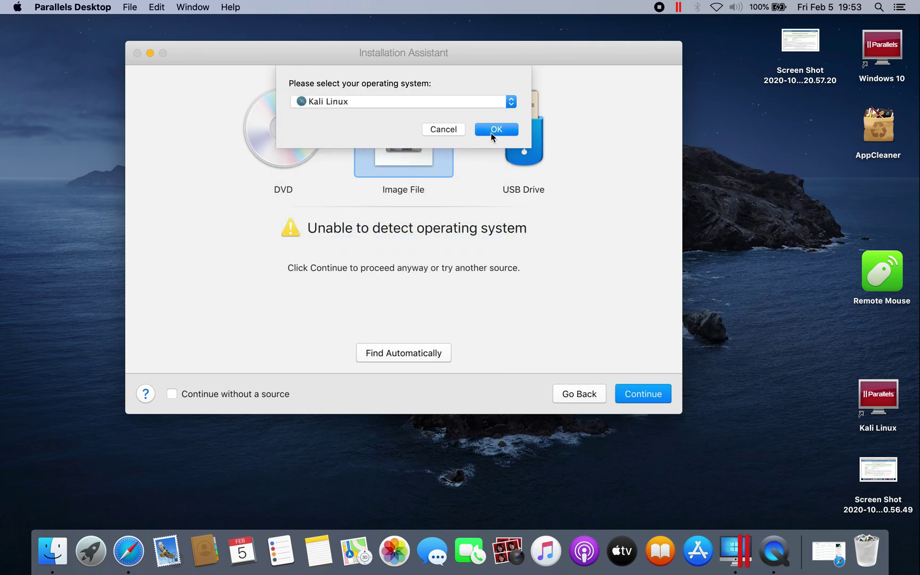
left_click(491, 133)
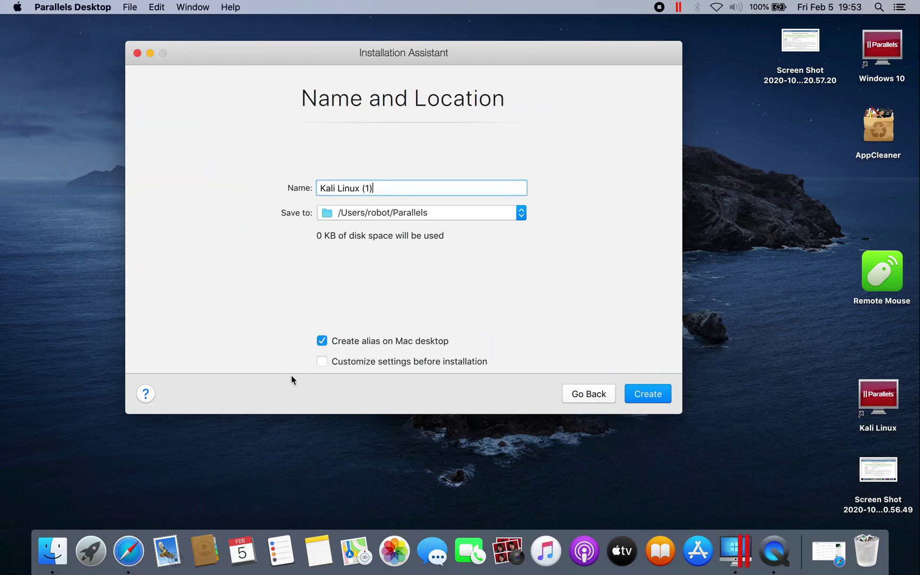
left_click(322, 362)
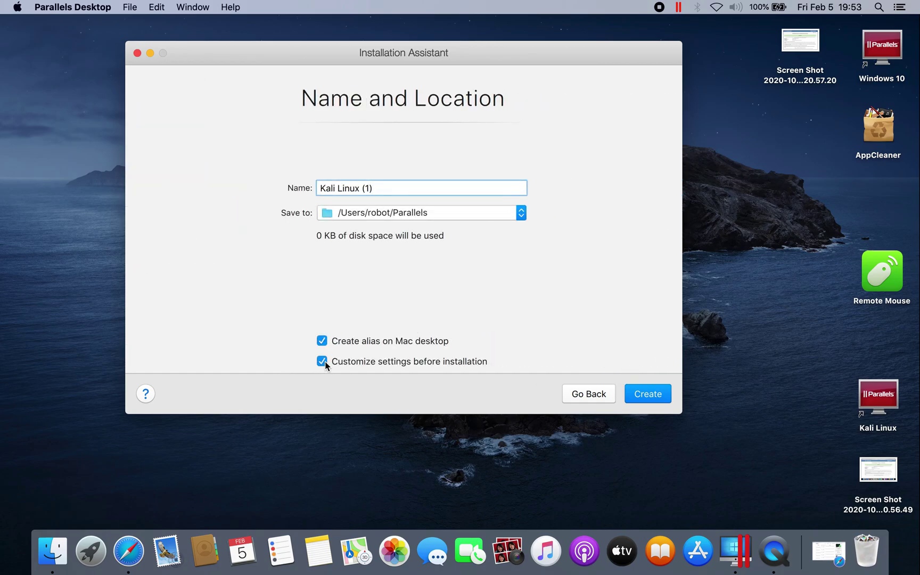
left_click(656, 396)
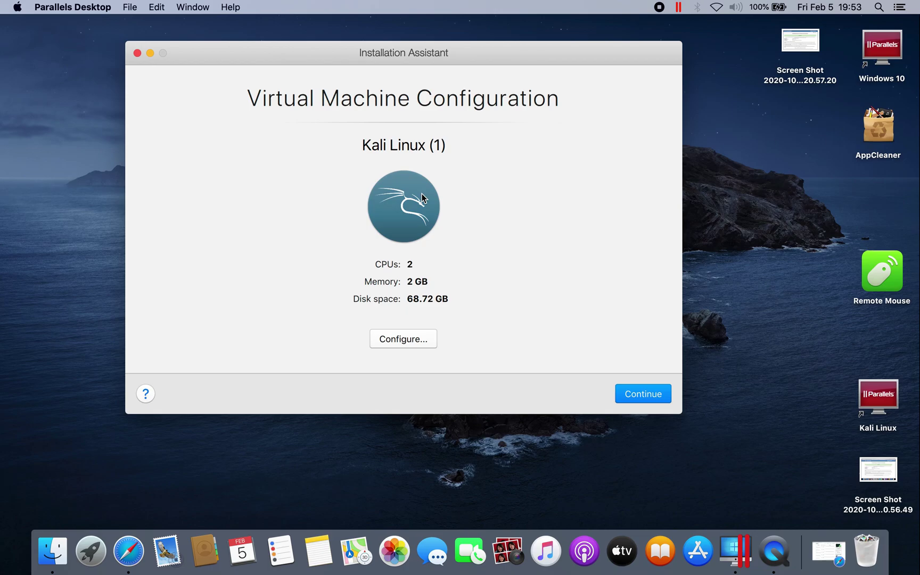
Set the VM's BIOS to EFI 64-bit and add the boot flag vm.bois.efi=1.
left_click(307, 122)
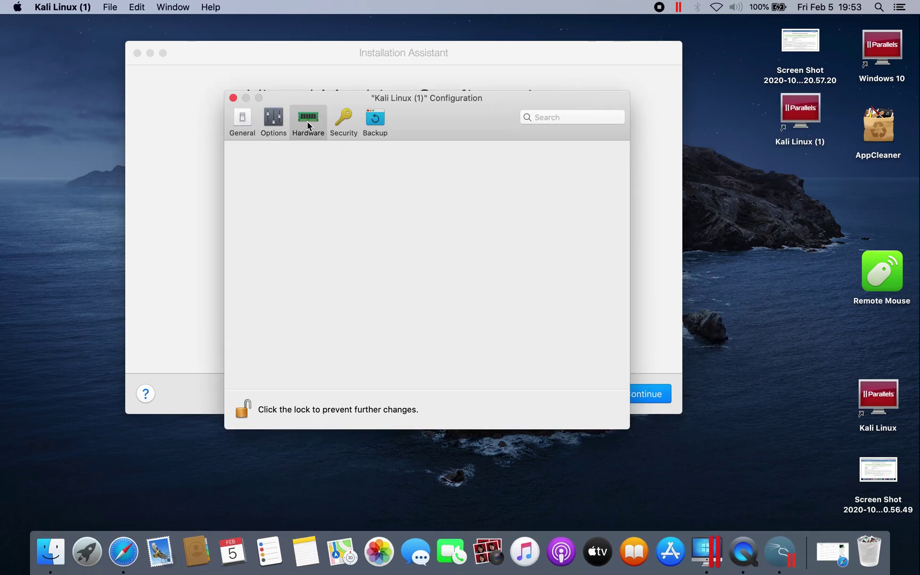
left_click(287, 391)
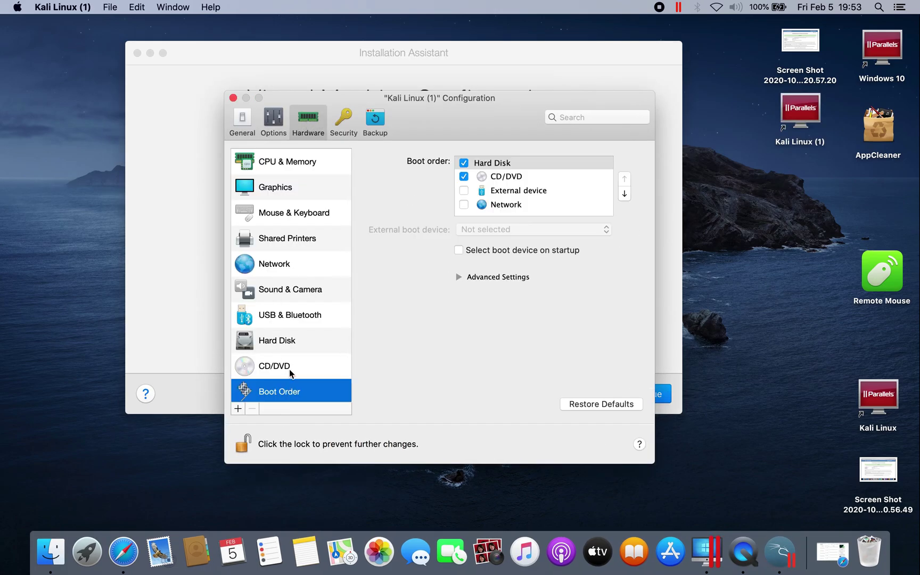
left_click(459, 277)
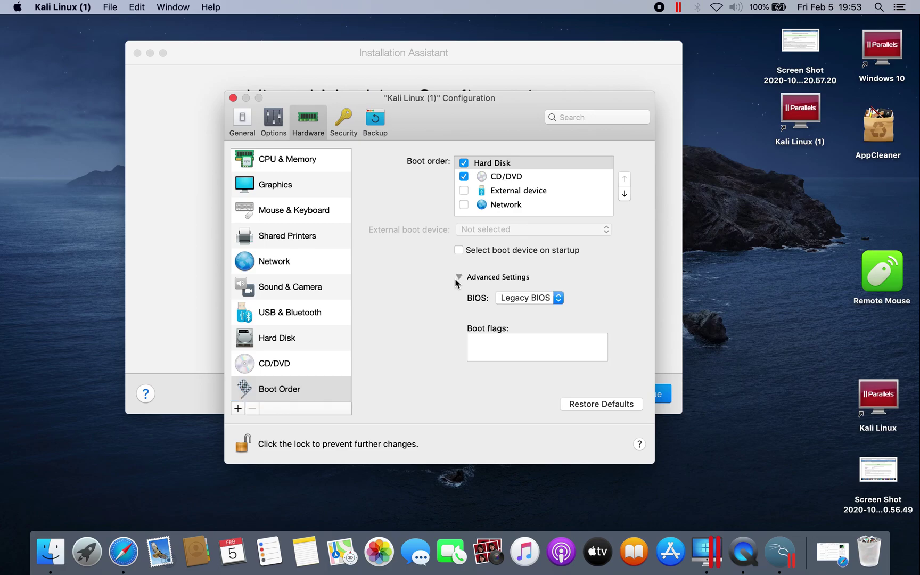
left_click(522, 299)
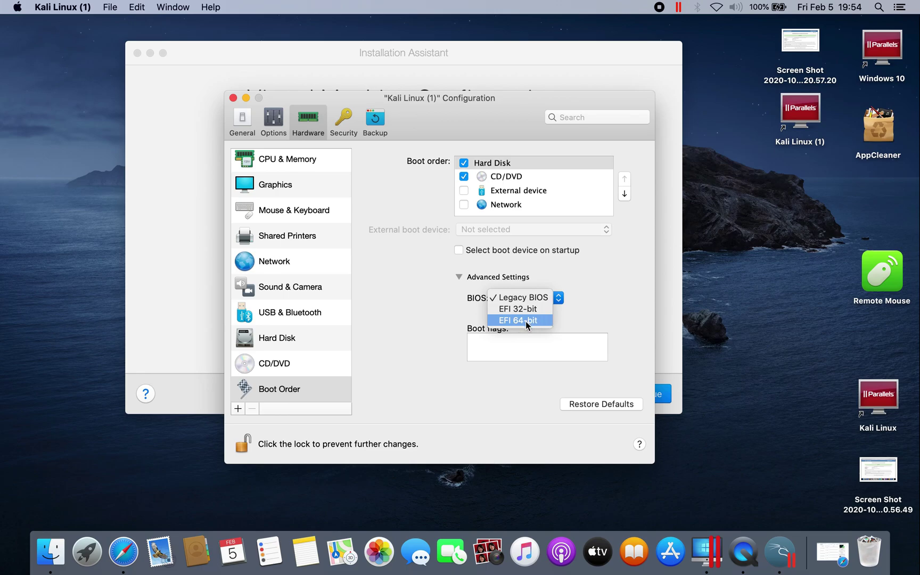
left_click(526, 321)
left_click(488, 350)
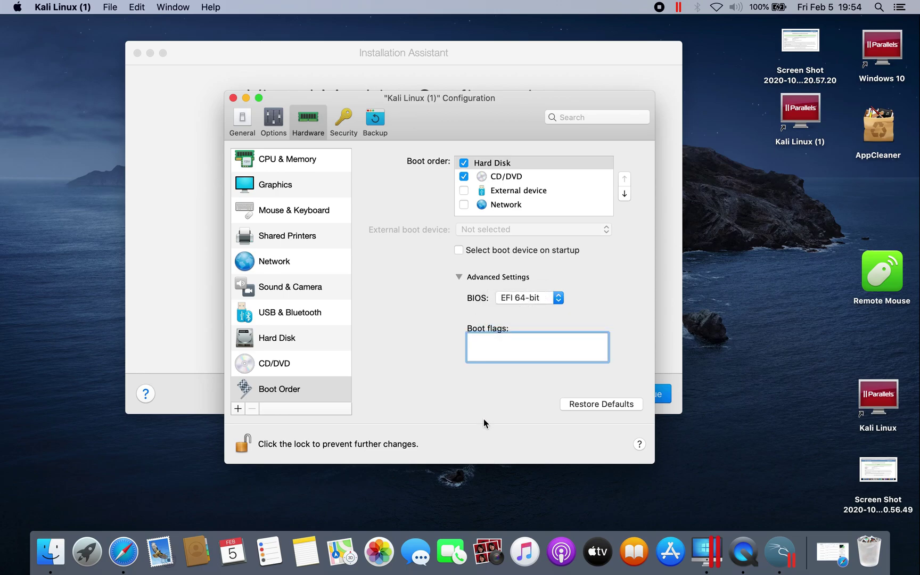
type("vm.bois.efi=1")
Close the configuration, start the VM, and choose Graphical install from the boot menu.
left_click(234, 98)
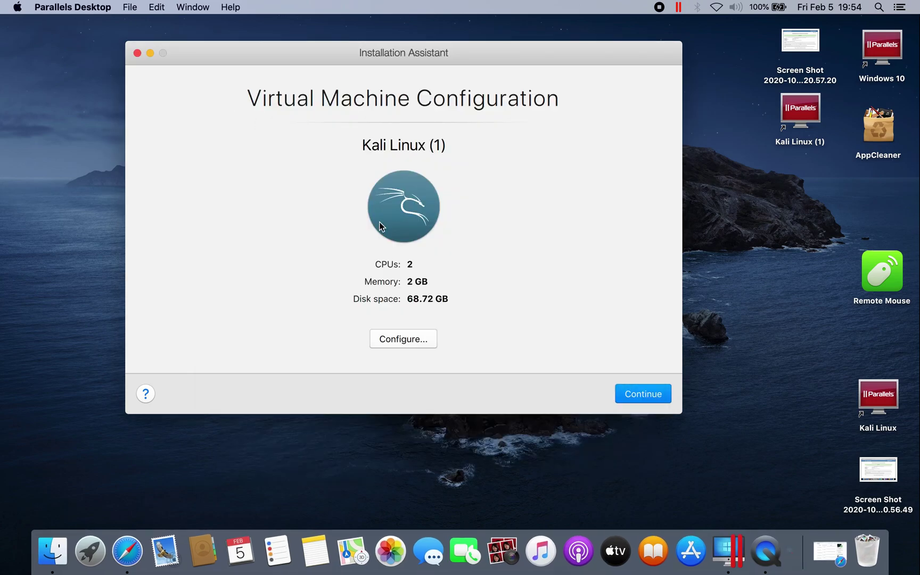
left_click(658, 396)
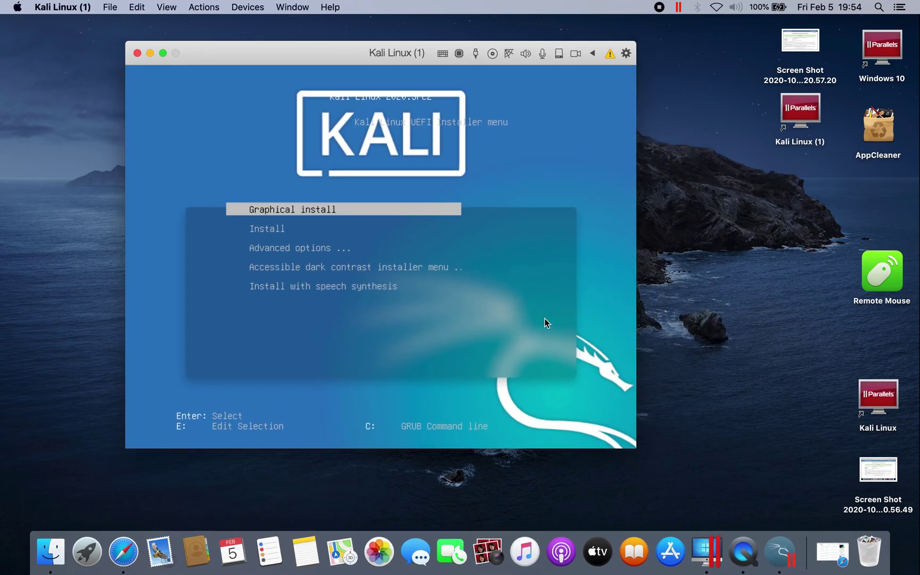
key("Return")
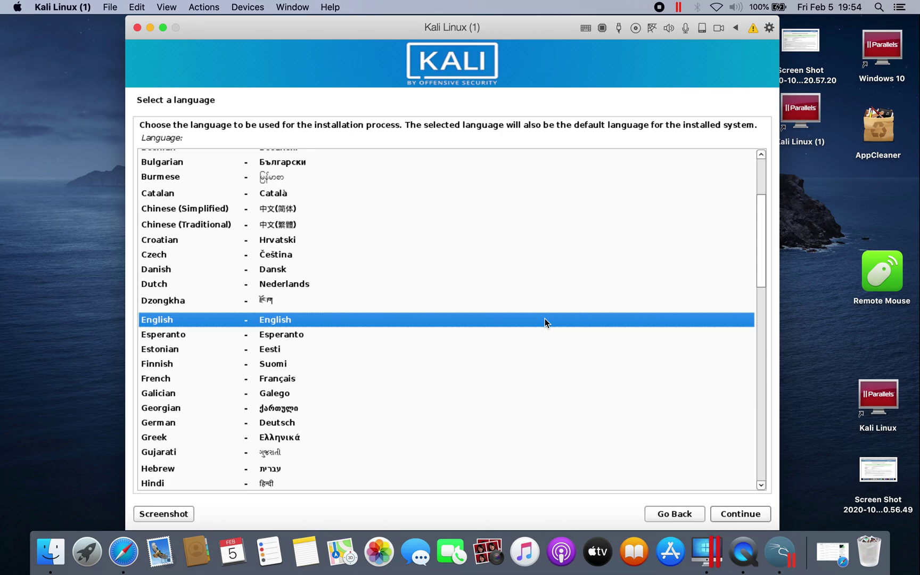
Accept English as language, United States as location, and the American English keymap.
key("Return")
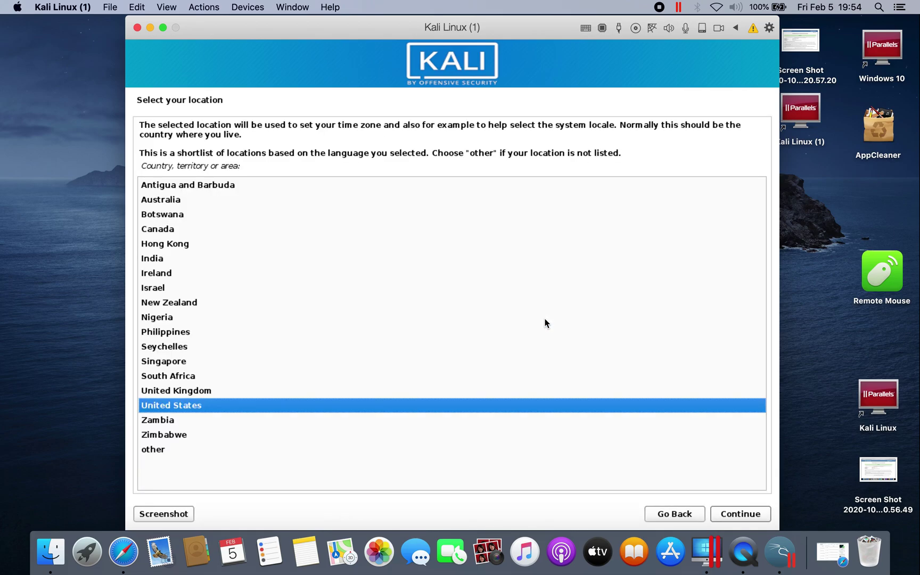
key("Return")
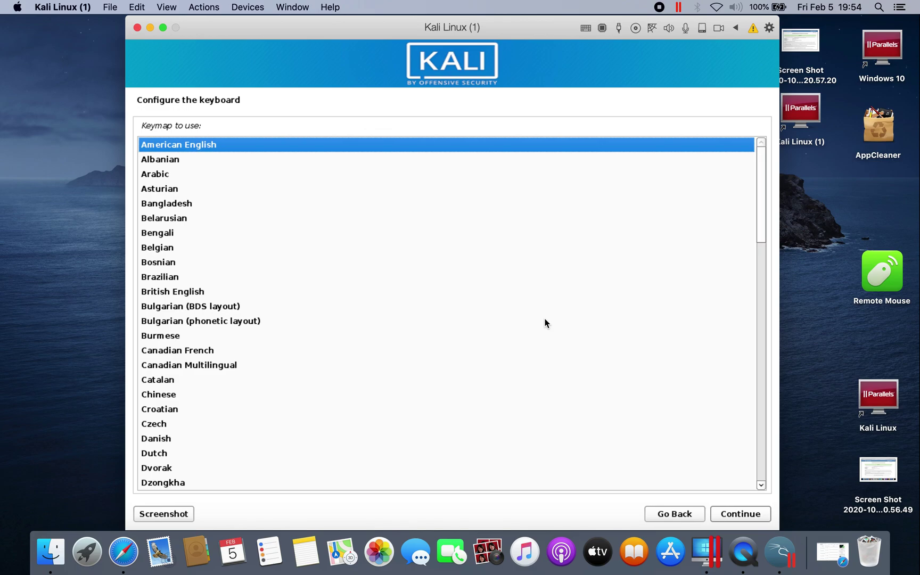
key("Return")
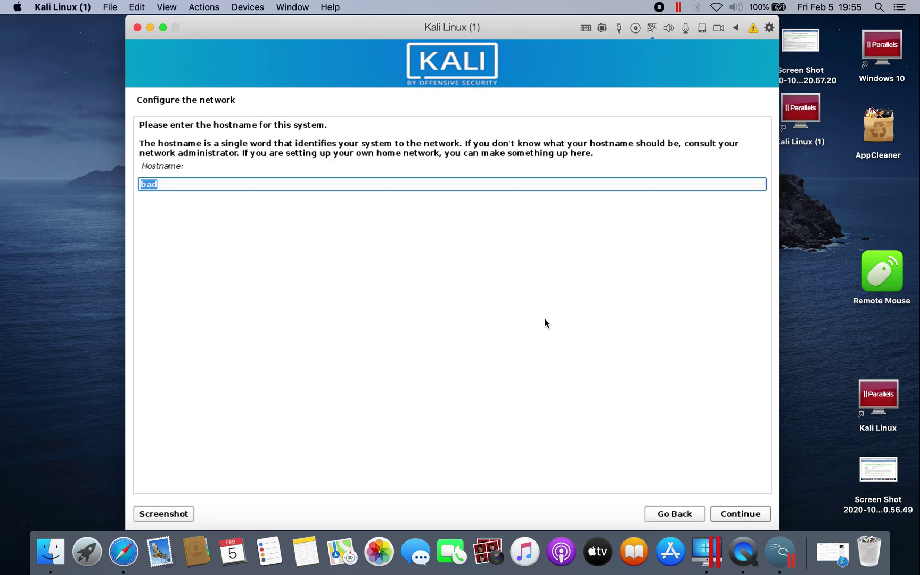
Set the hostname to kali and keep localdomain as the domain name.
type("kali")
left_click(761, 518)
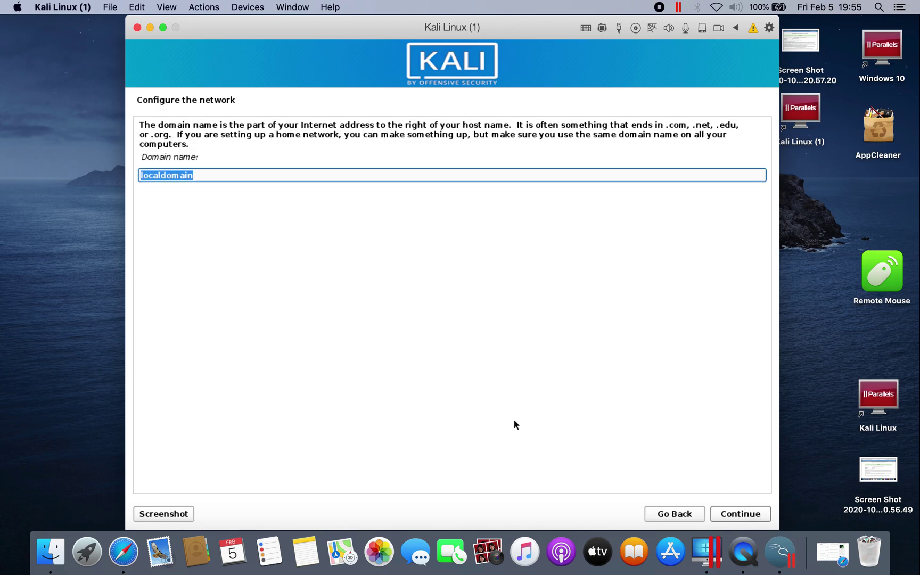
left_click(756, 514)
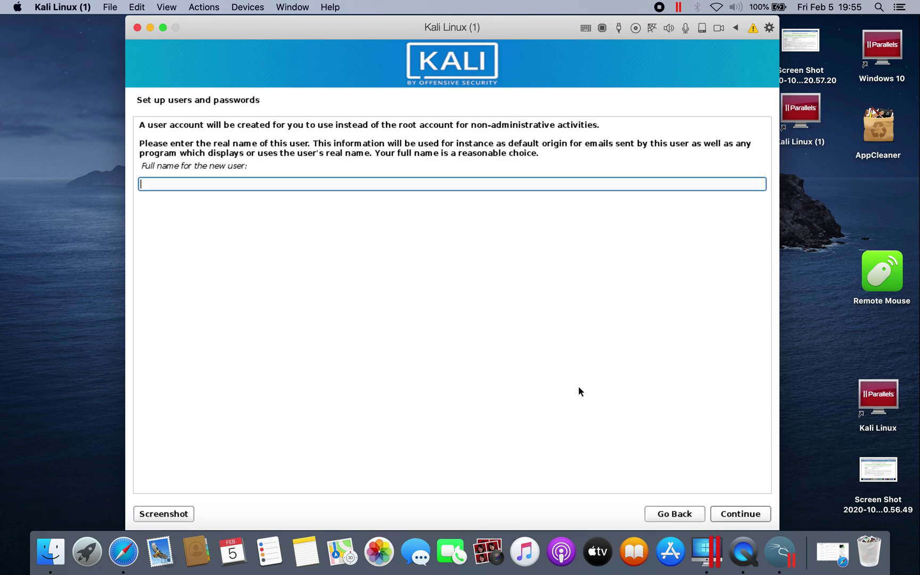
Create the new user with a full name, the suggested username, and a verified password.
type("kali")
left_click(747, 521)
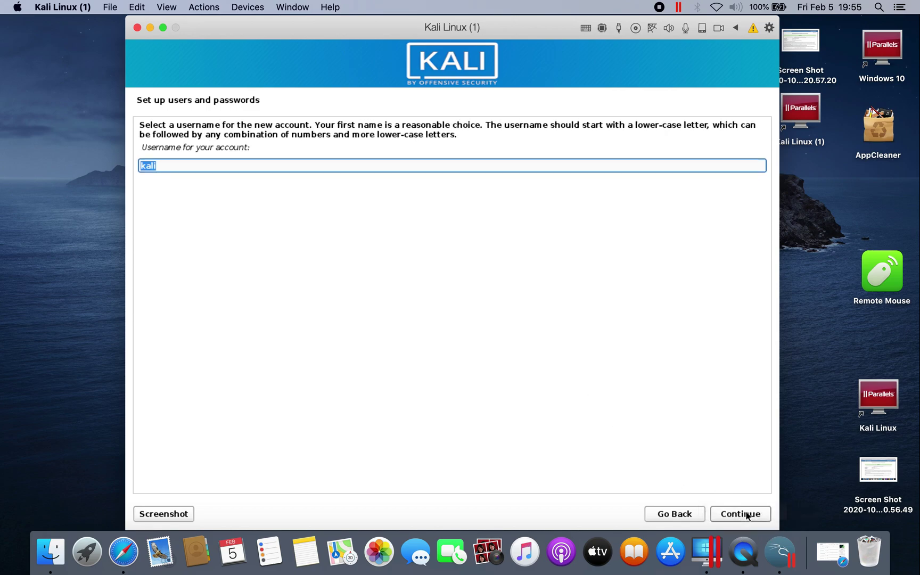
left_click(748, 516)
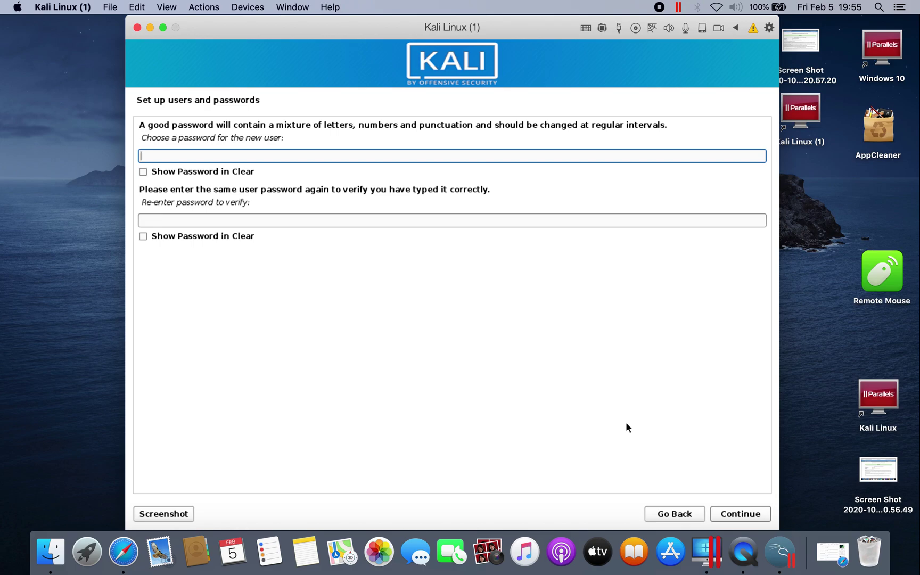
type("*****")
left_click(364, 218)
type("*****")
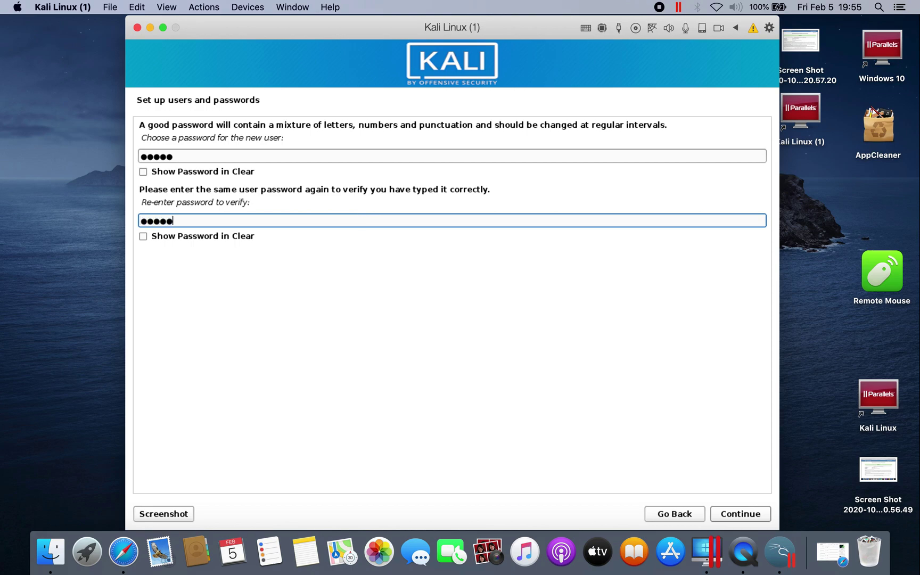
left_click(748, 515)
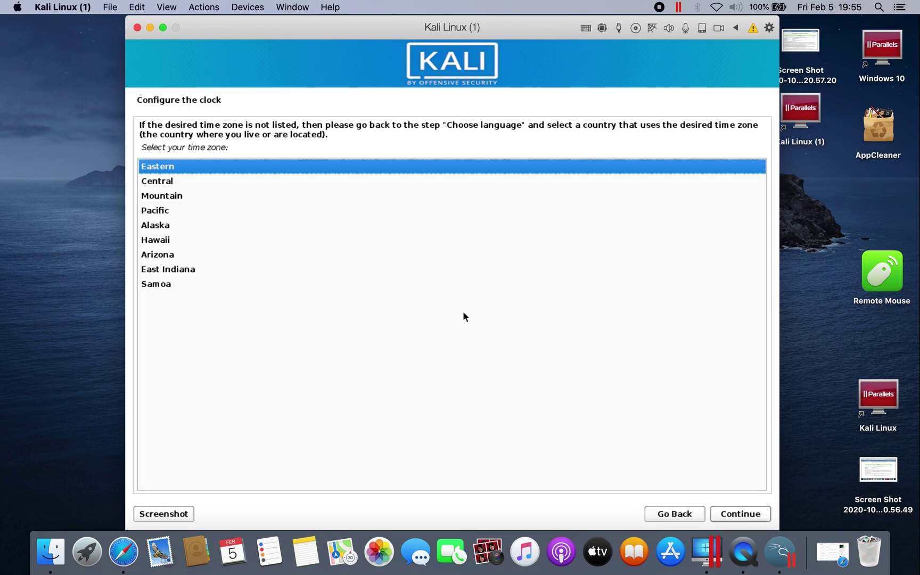
Keep Eastern time, put all files in one partition on the 68.7 GB disk, and write changes.
left_click(747, 516)
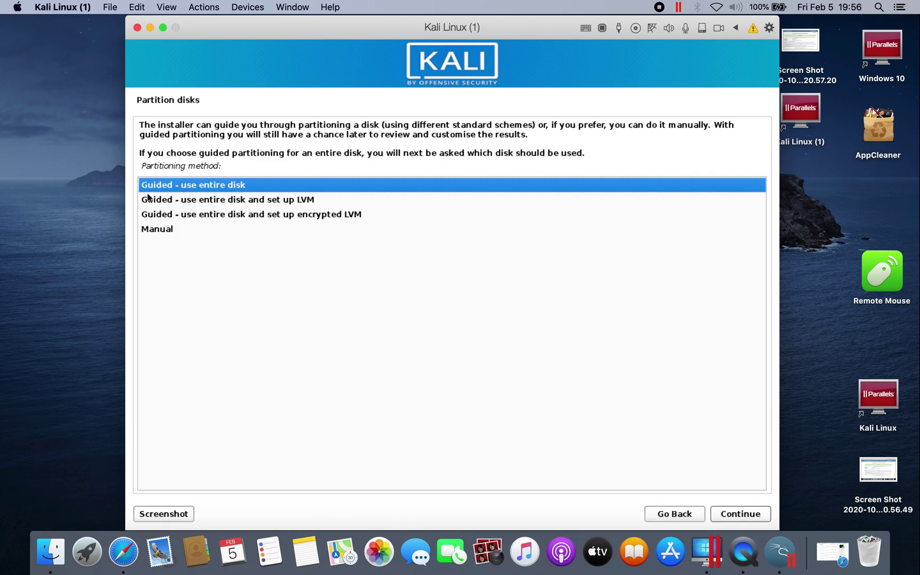
left_click(741, 514)
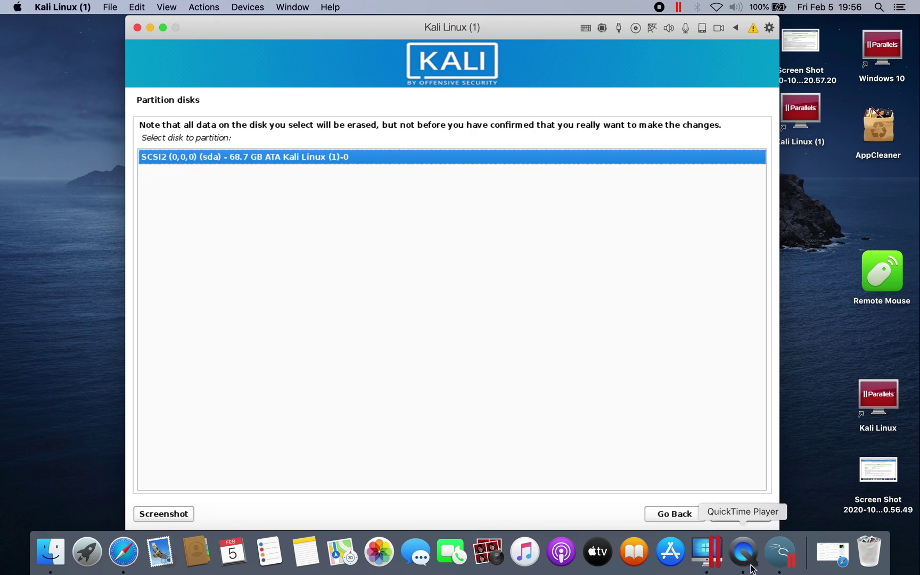
left_click(739, 513)
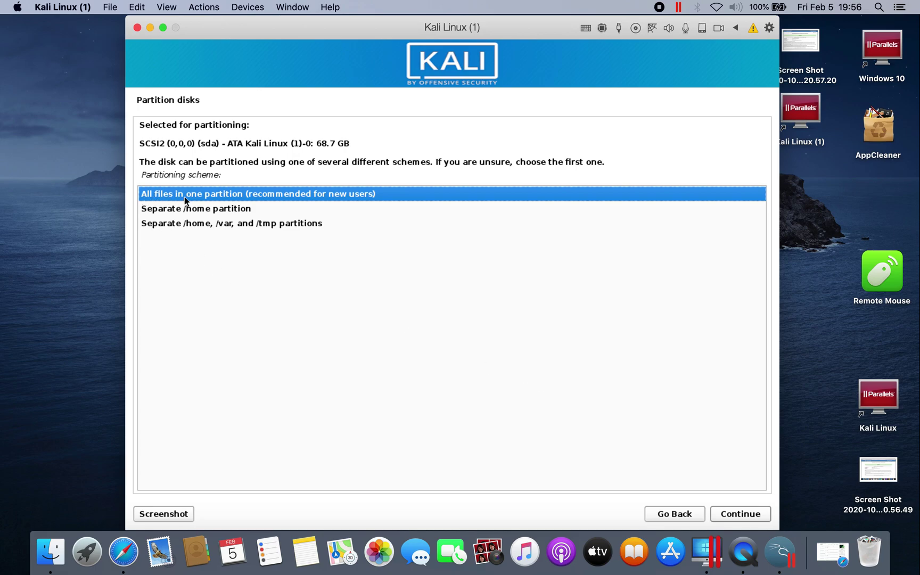
left_click(740, 517)
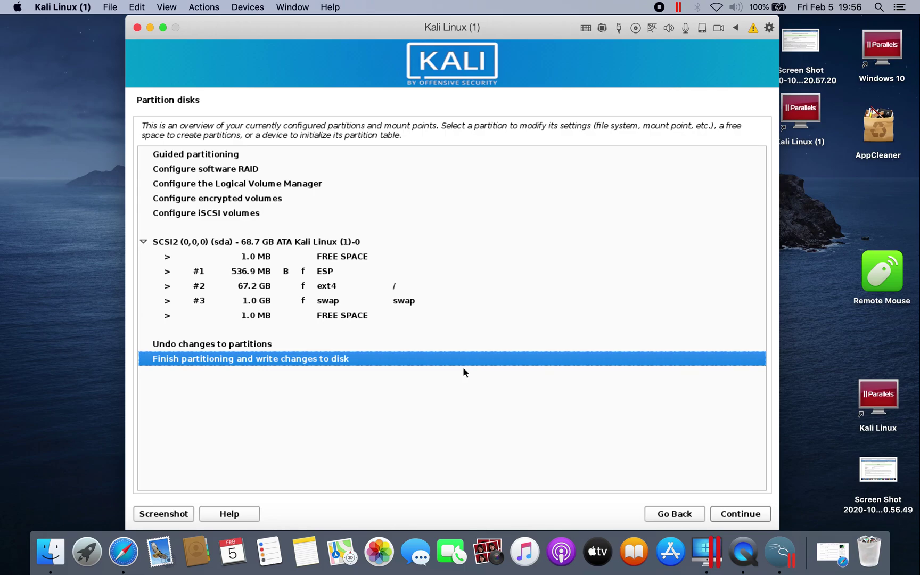
left_click(741, 516)
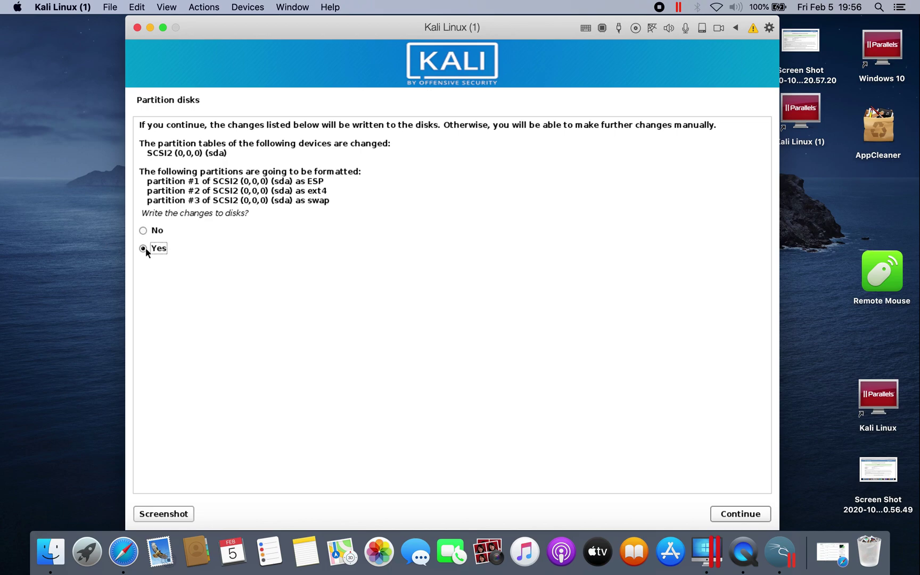
left_click(741, 514)
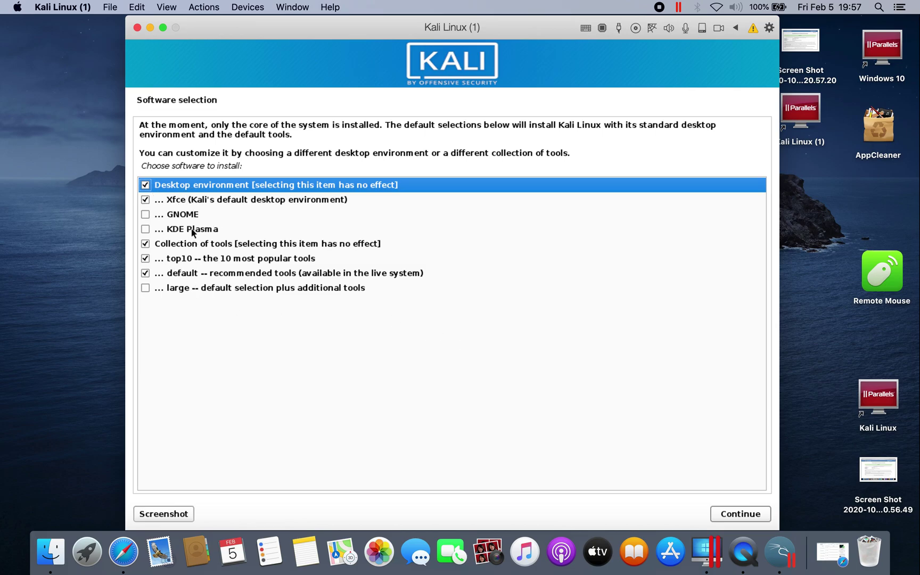
Accept the default Xfce desktop and tool selection to install the software.
left_click(746, 516)
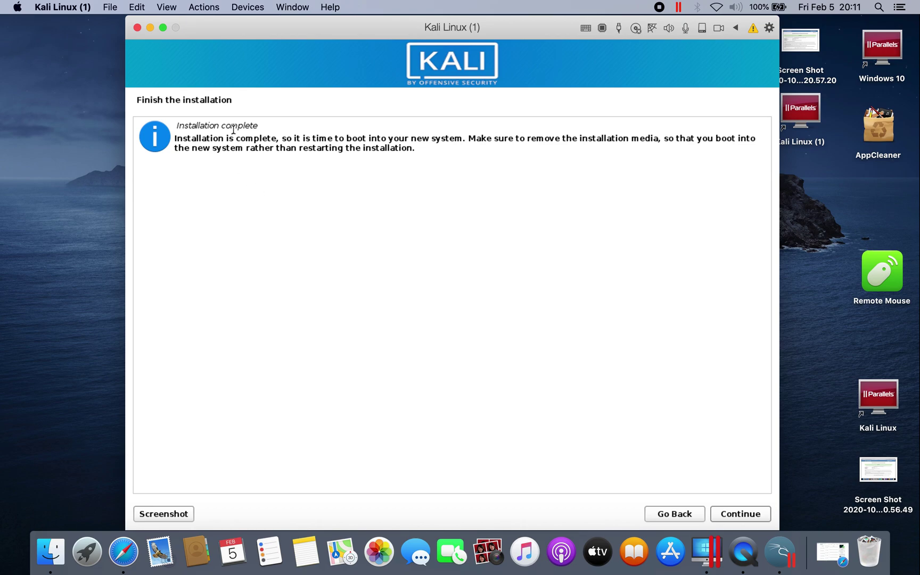
Continue from the Installation complete page so the VM reboots to the login screen.
left_click(740, 517)
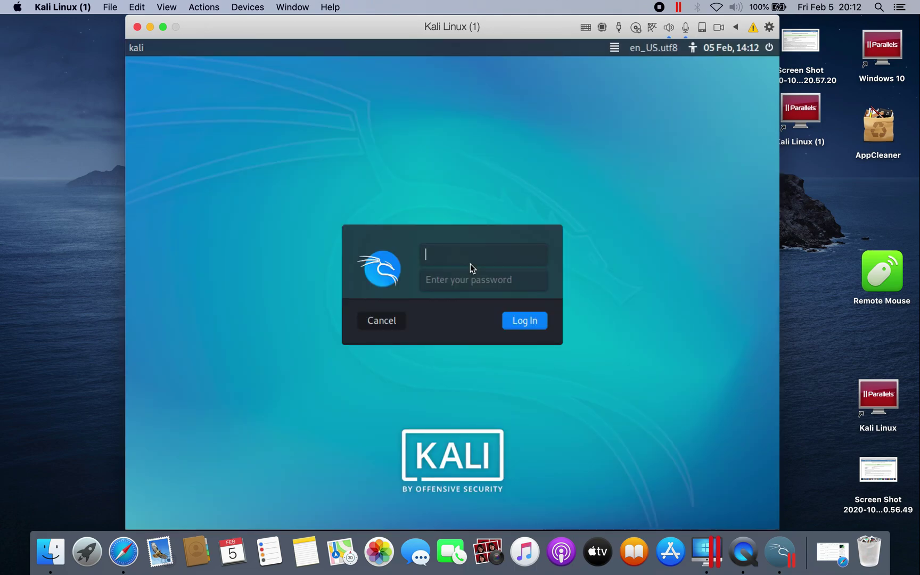
Sign in to Kali as user 'kali' with the account password, correcting a typo.
type("kali")
key("Tab")
type("•••••")
key("BackSpace")
key("BackSpace")
key("BackSpace")
key("BackSpace")
key("BackSpace")
type("•••••")
key("Return")
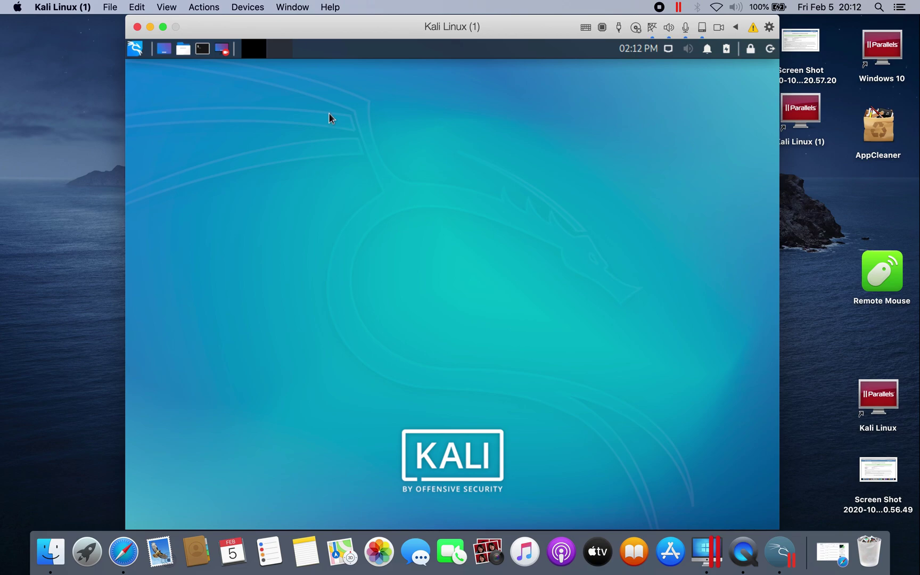
Launch a terminal from the Xfce top panel icon.
left_click(202, 49)
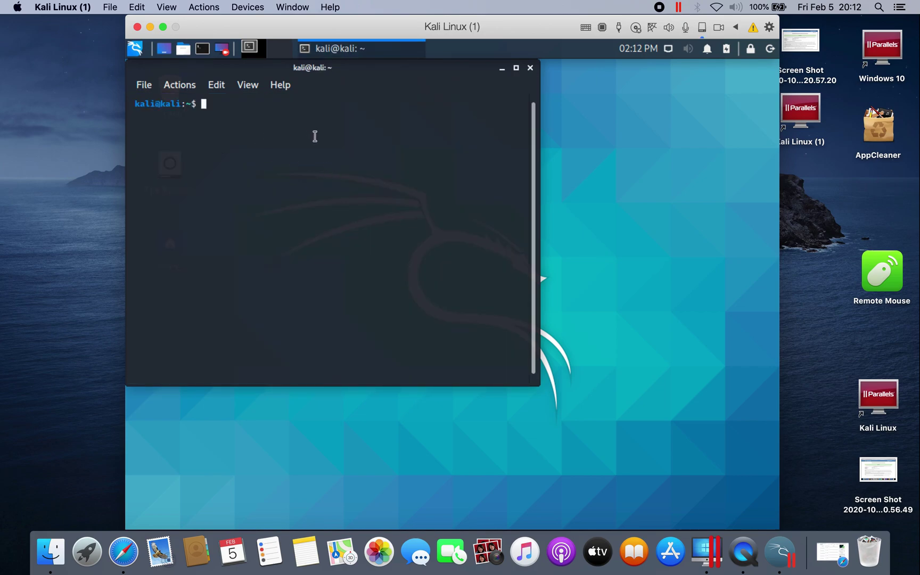